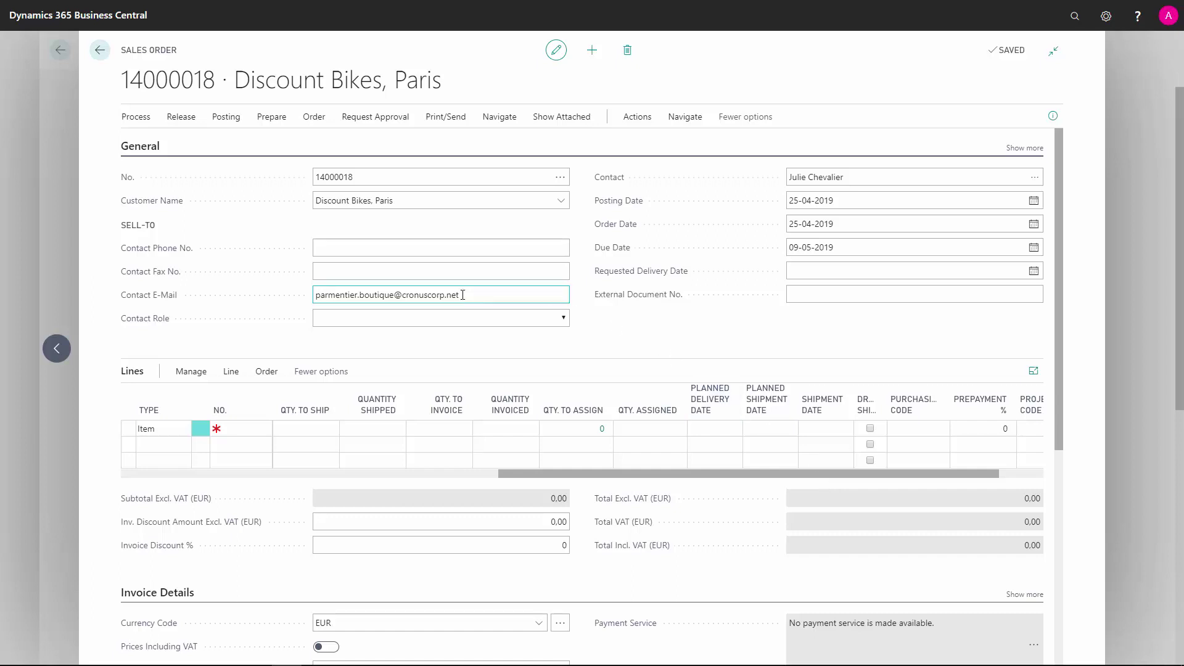
- Enter item 1000 City Bike with quantity 80 on the first line of order 14000018
click(409, 274)
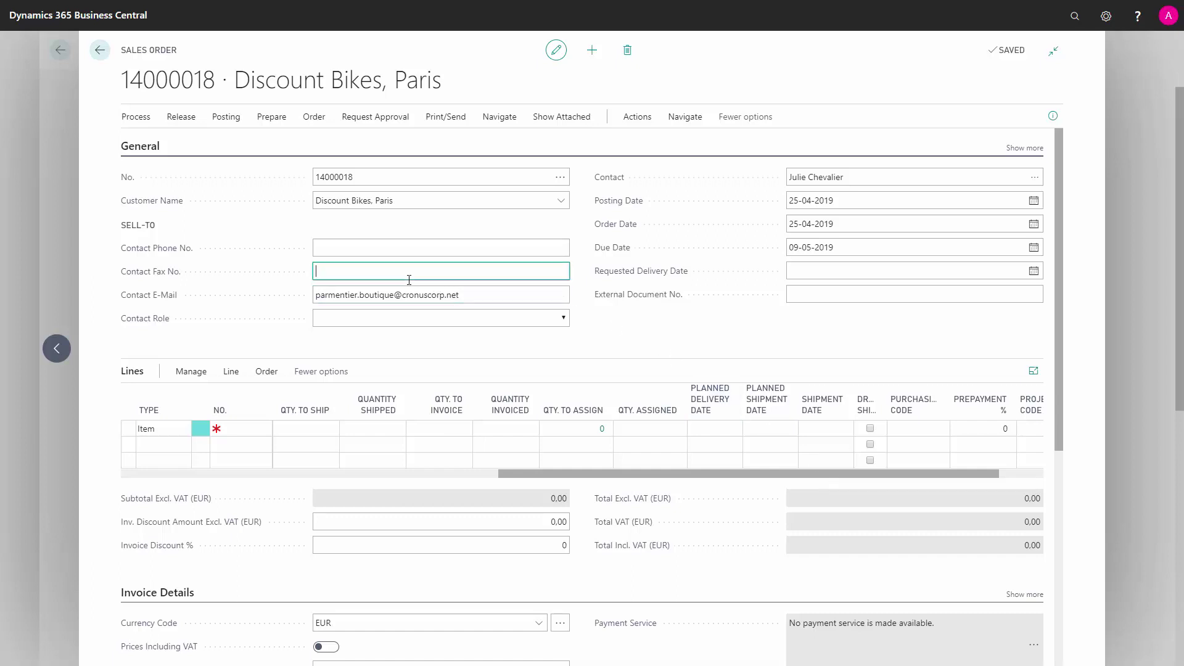
click(253, 431)
text(1000)
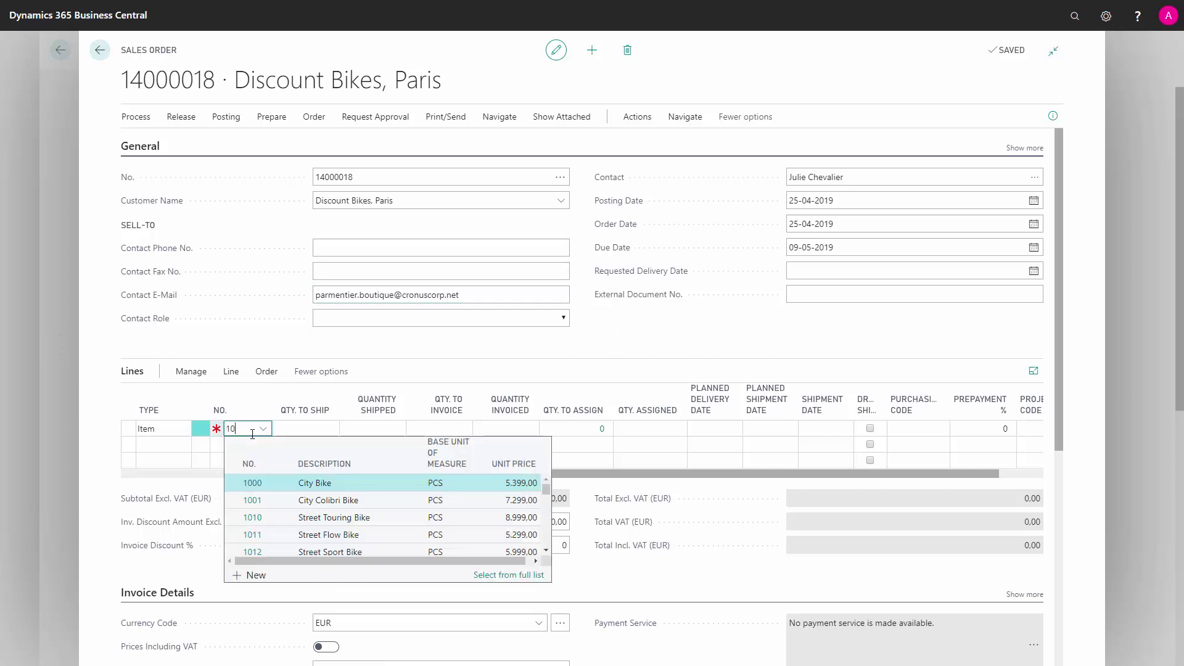
key(Return)
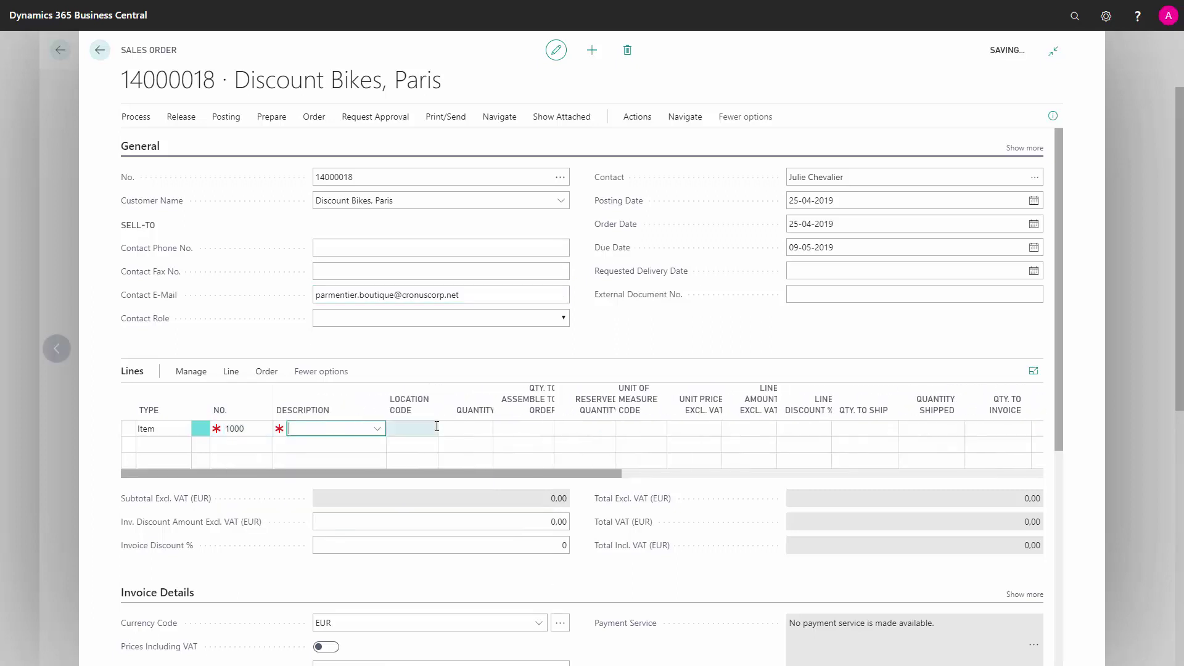
text(80)
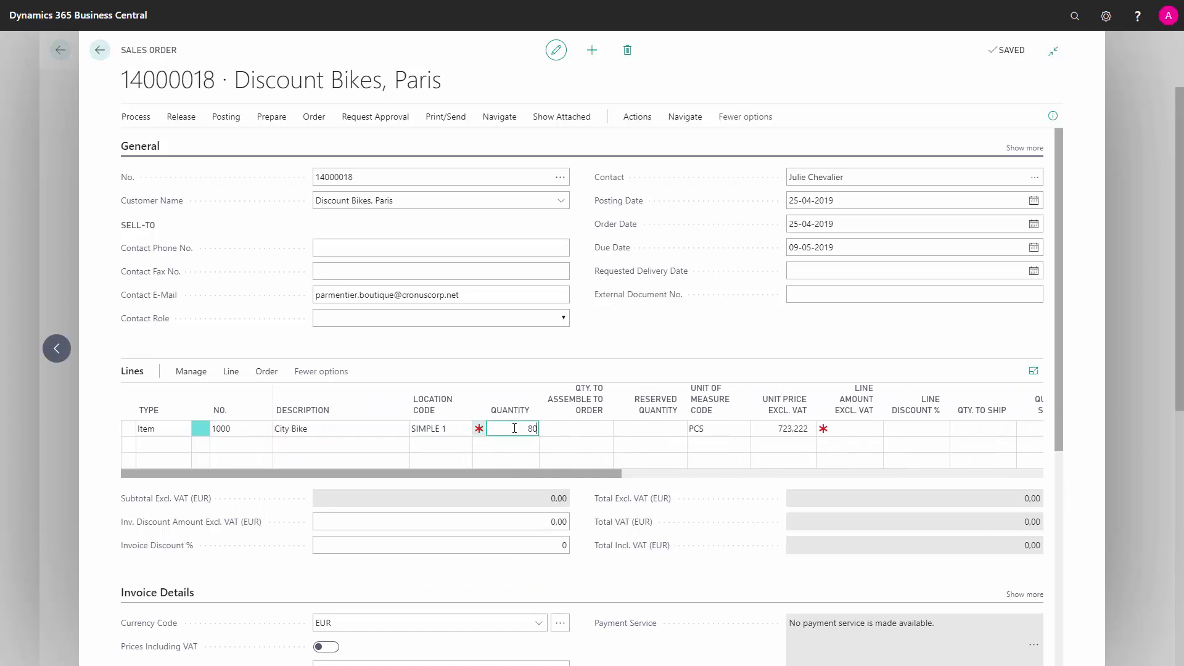
key(Tab)
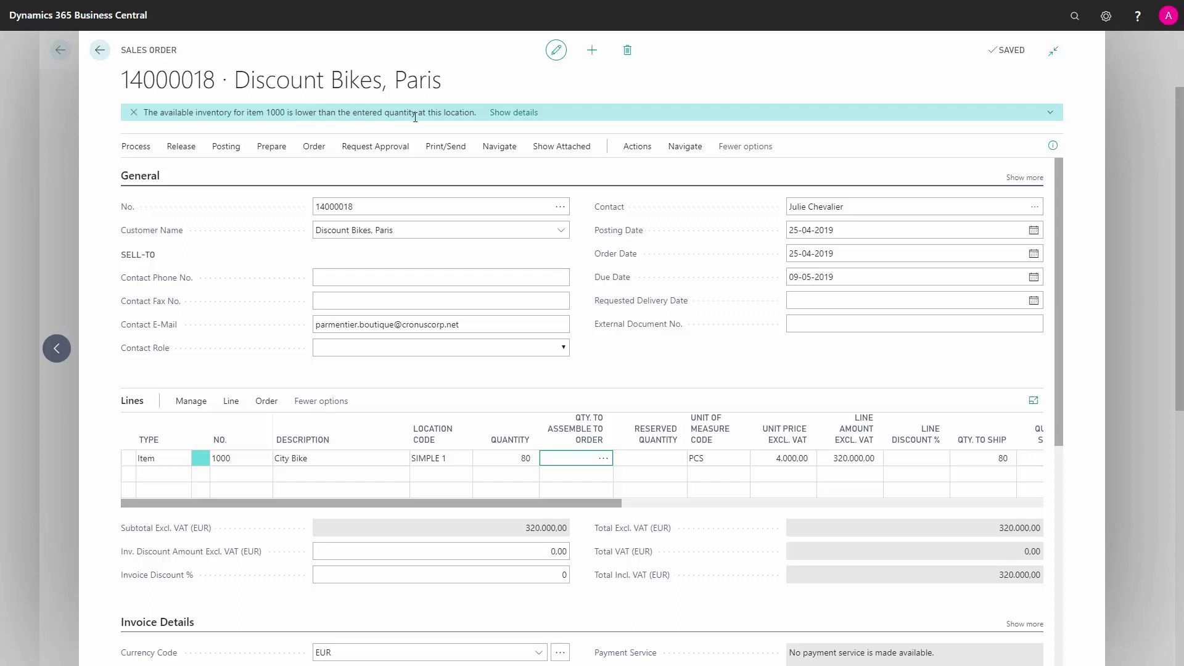
- Review the City Bike availability details (73 available, 70 short), close them and begin a second line
click(520, 116)
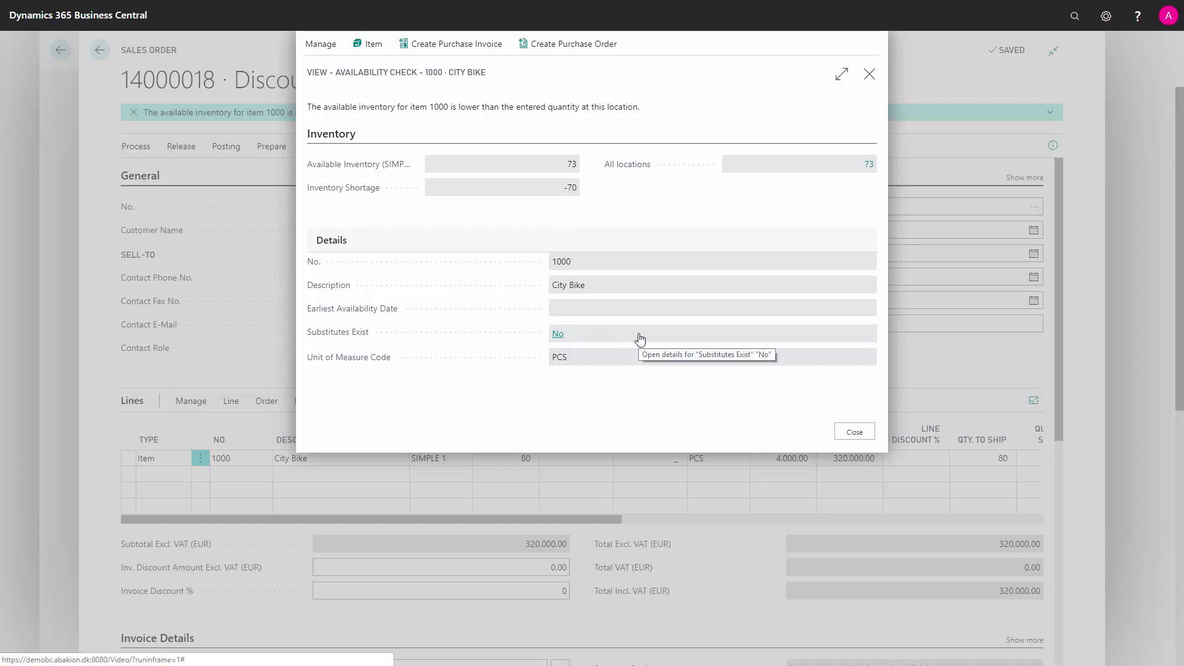
click(856, 432)
click(245, 476)
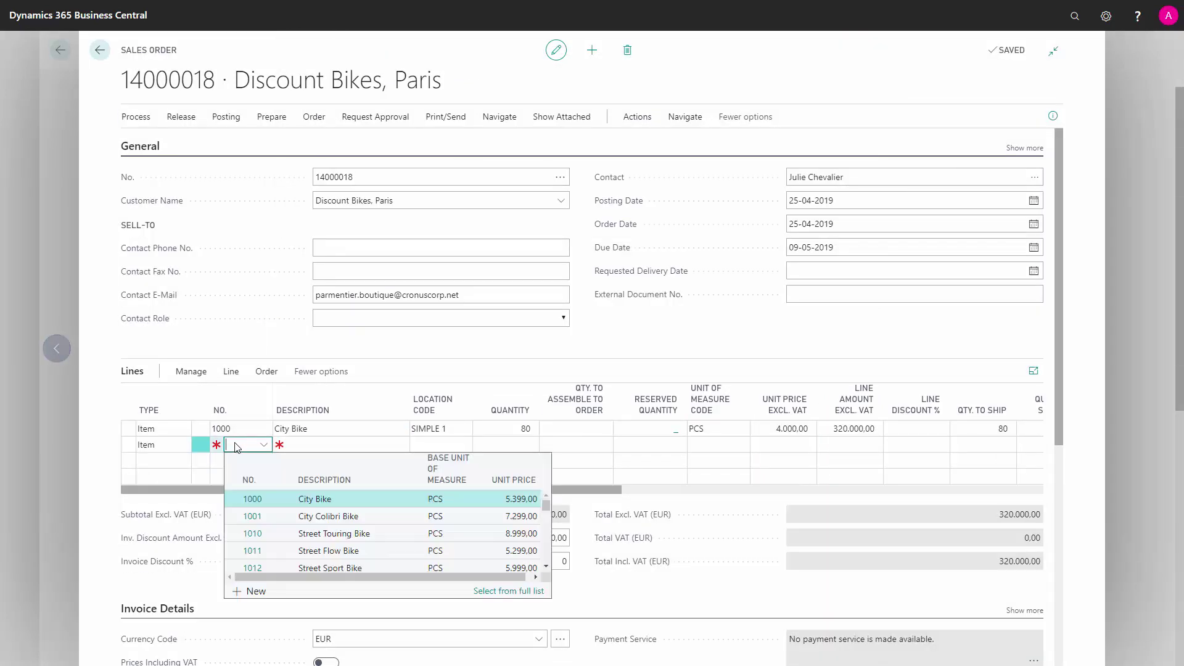
text(1100)
- Enter item 1100 Front Wheel at the default location with quantity 32
key(Tab)
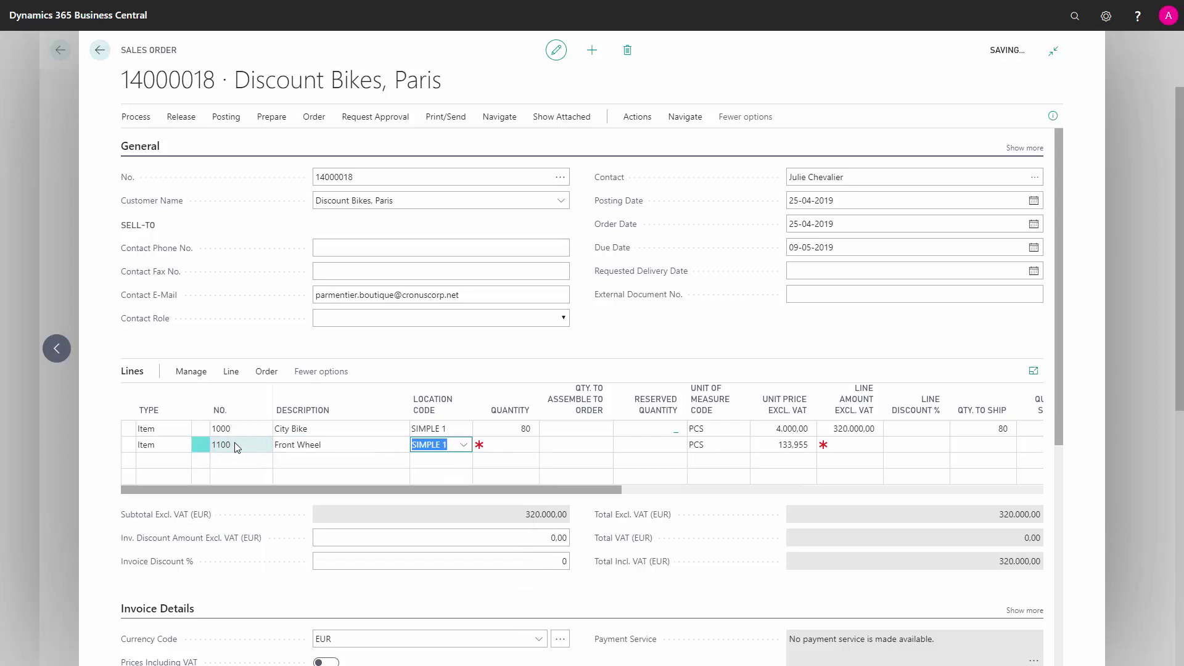
key(Tab)
text(32)
key(Tab)
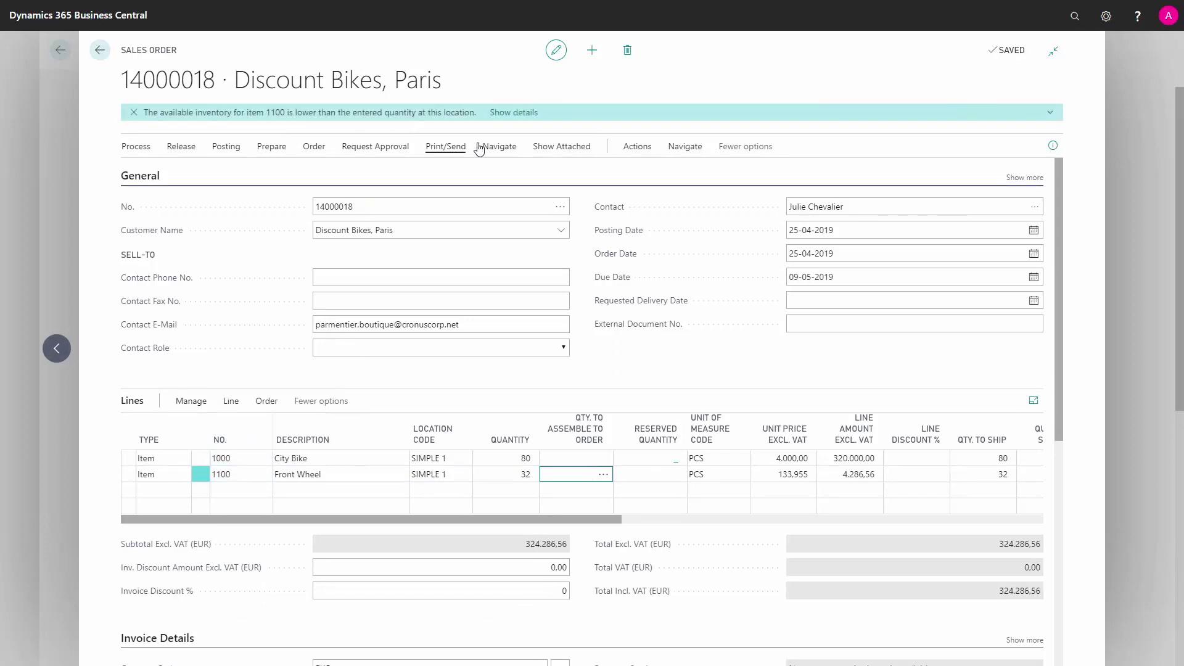
- Review the Front Wheel availability details (134 available, 98 short), close them and return to the City Bike line
click(511, 113)
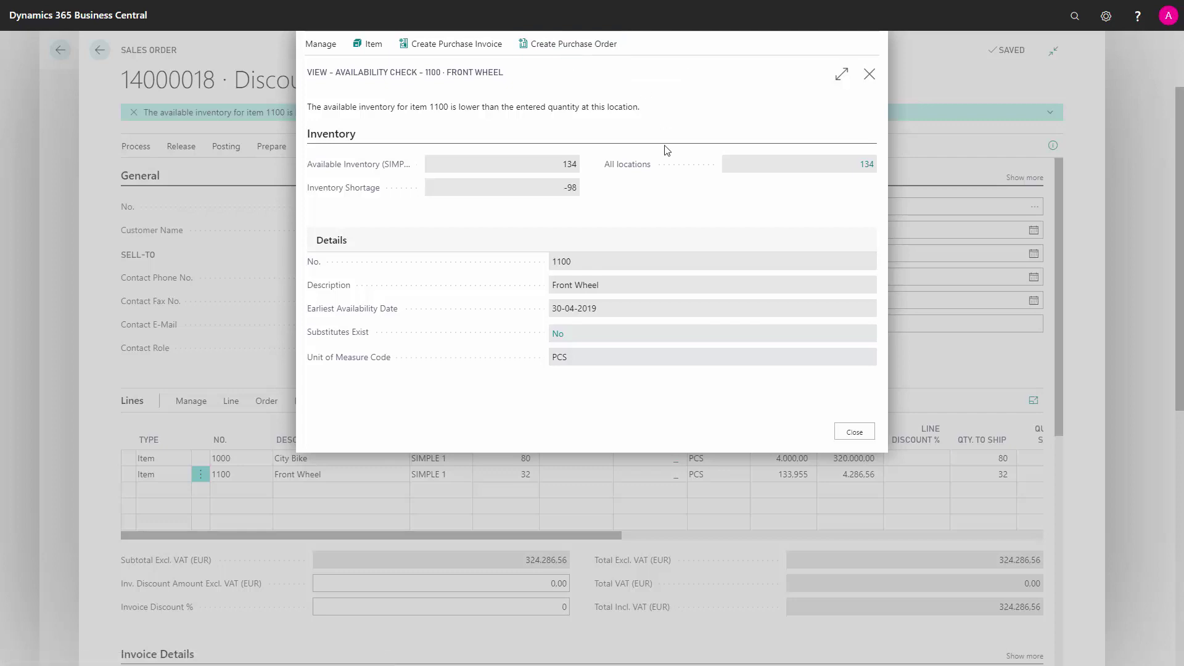
click(855, 432)
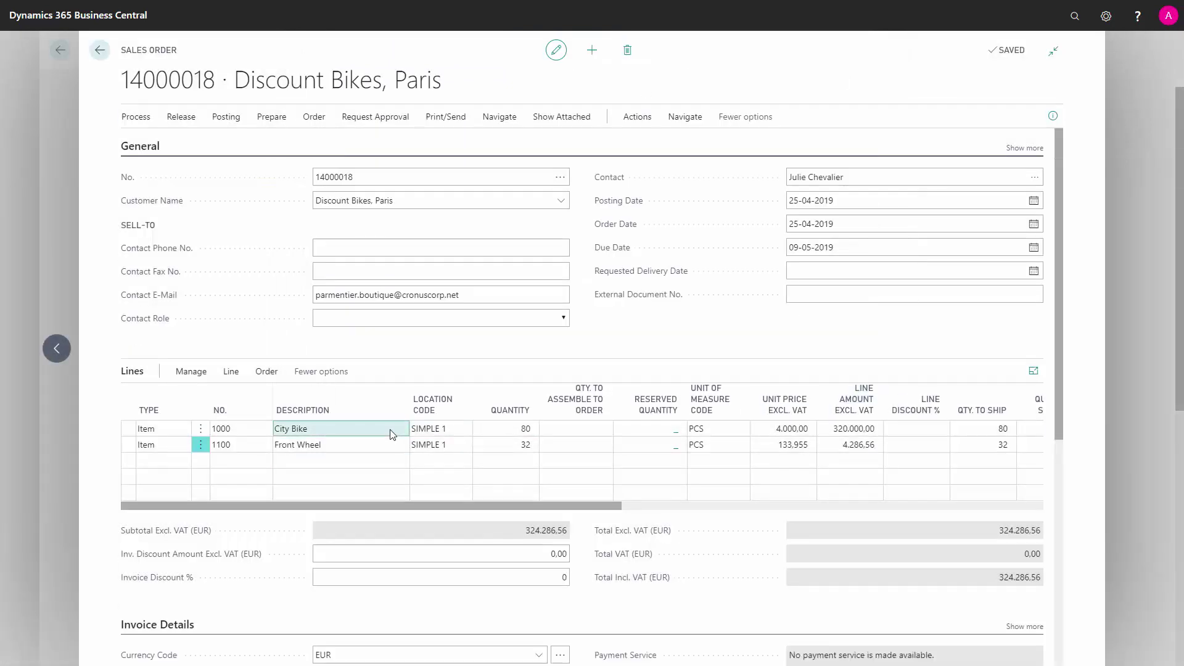
click(389, 431)
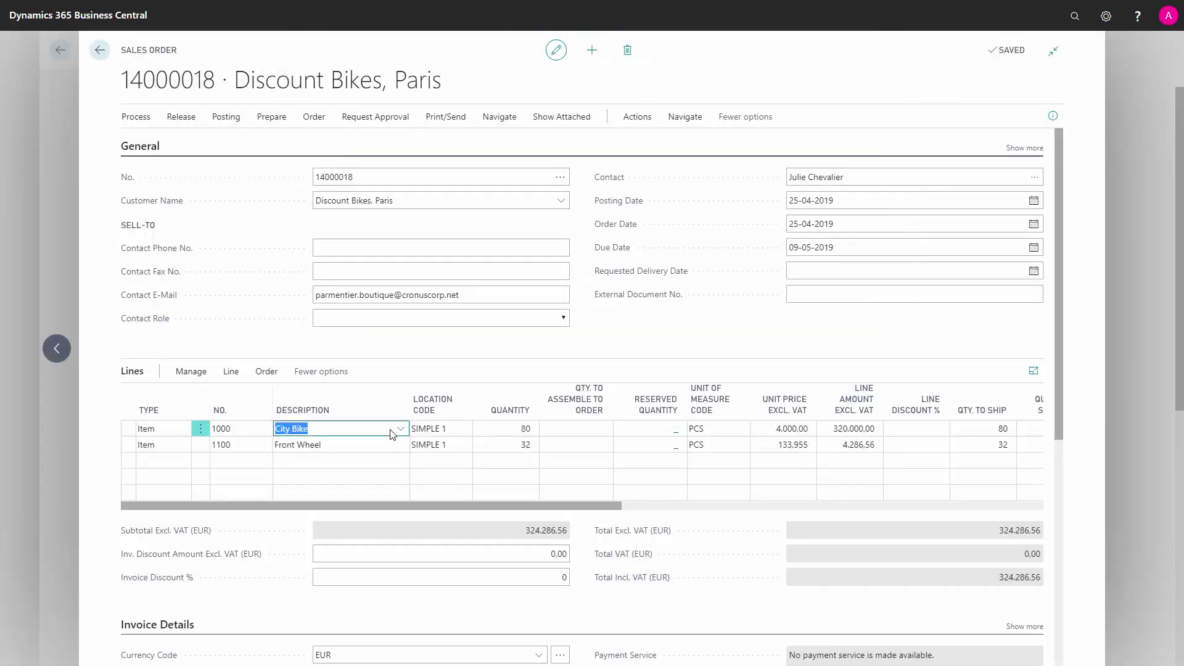
- Launch the Demand Overview for order 14000018 from Actions > Plan
click(637, 116)
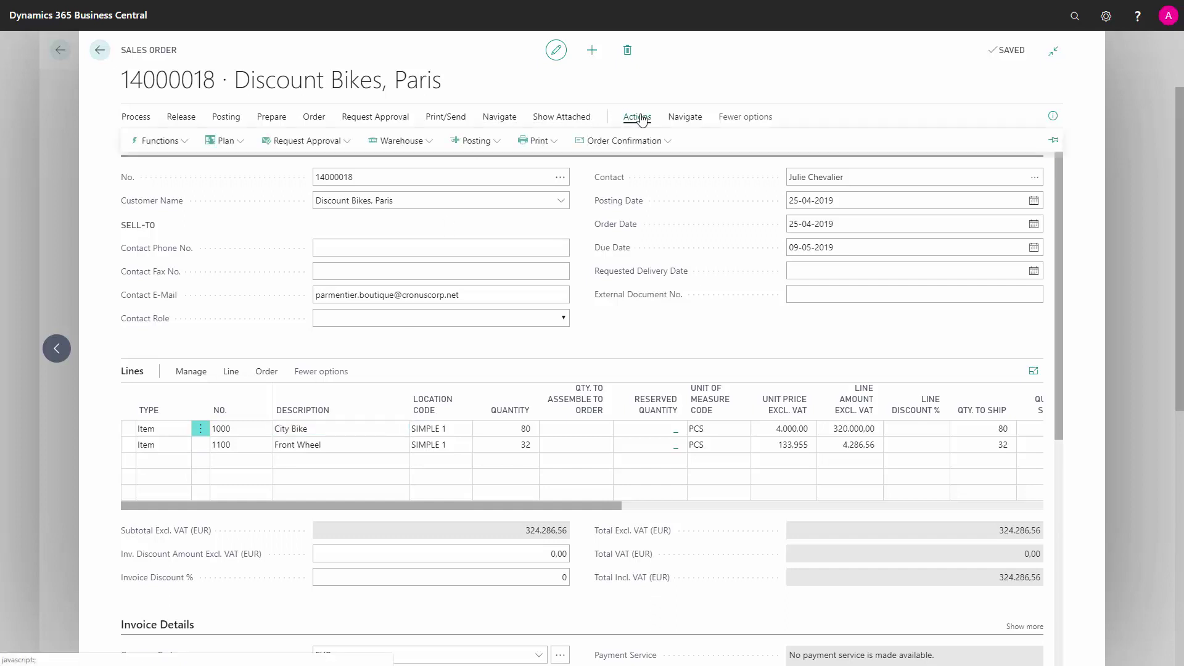
click(240, 145)
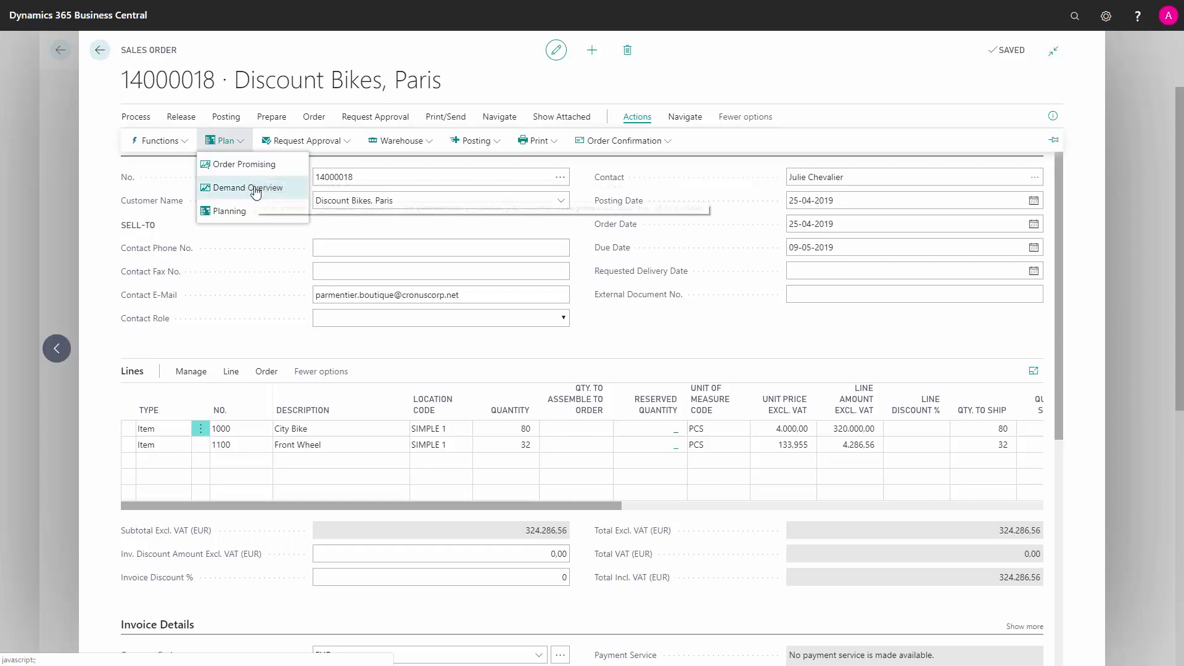
click(254, 188)
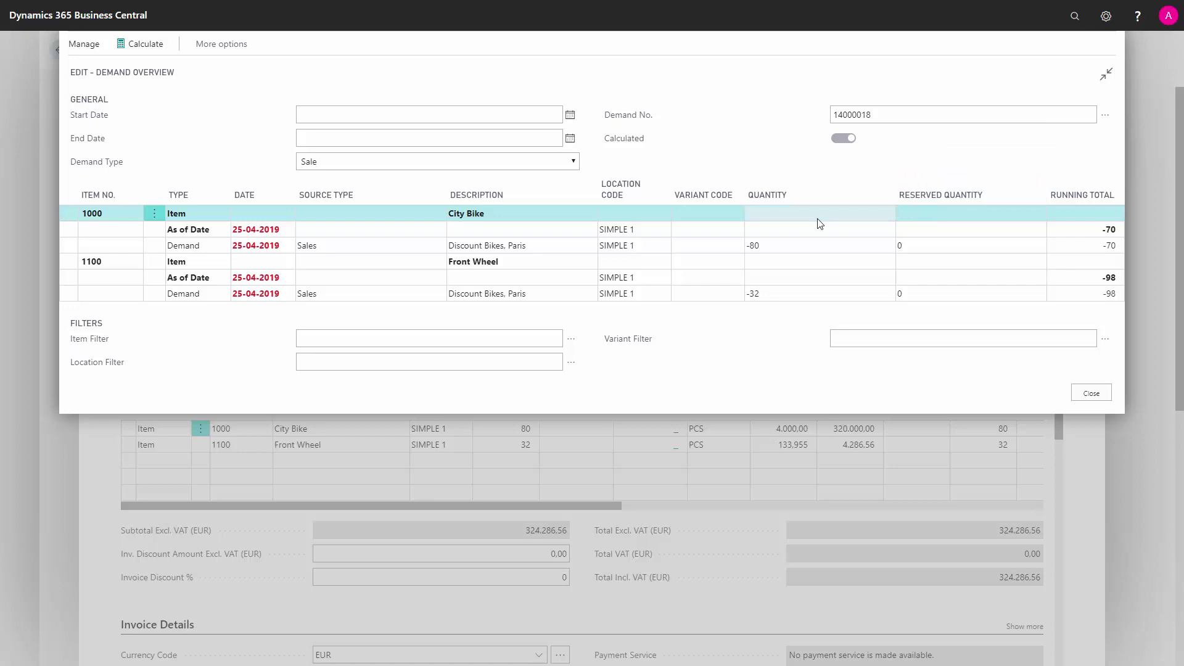
- Set Demand Type to All Demand, calculate the overview for City Bike and Front Wheel, then close it
click(541, 115)
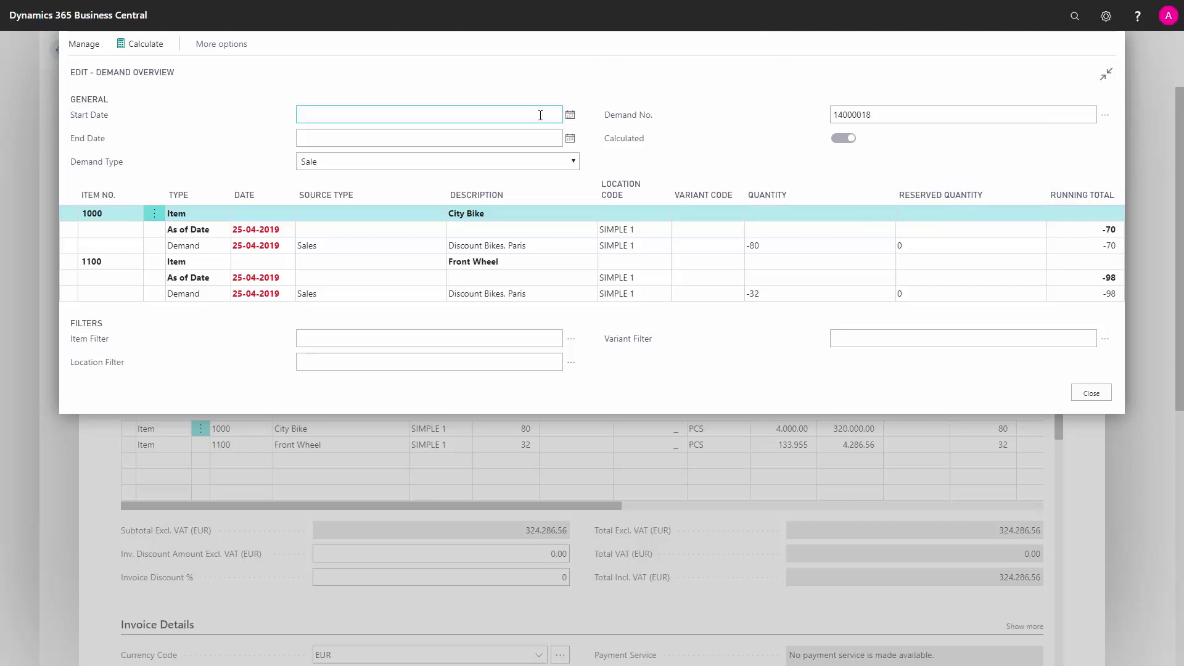
click(573, 165)
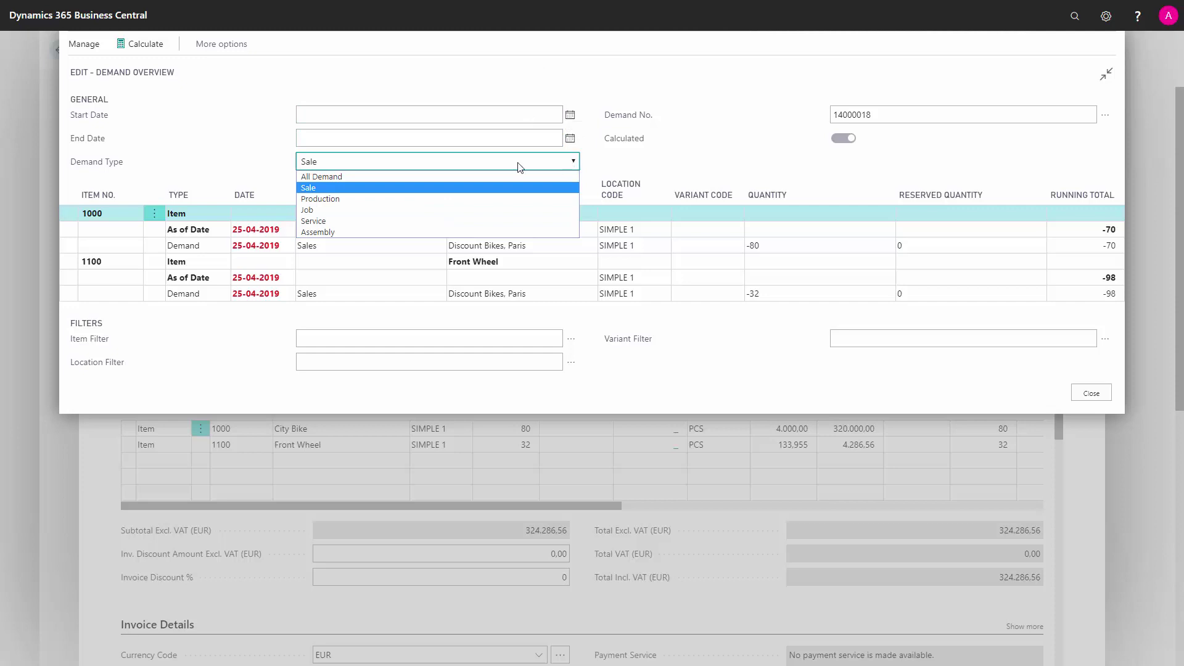
click(331, 173)
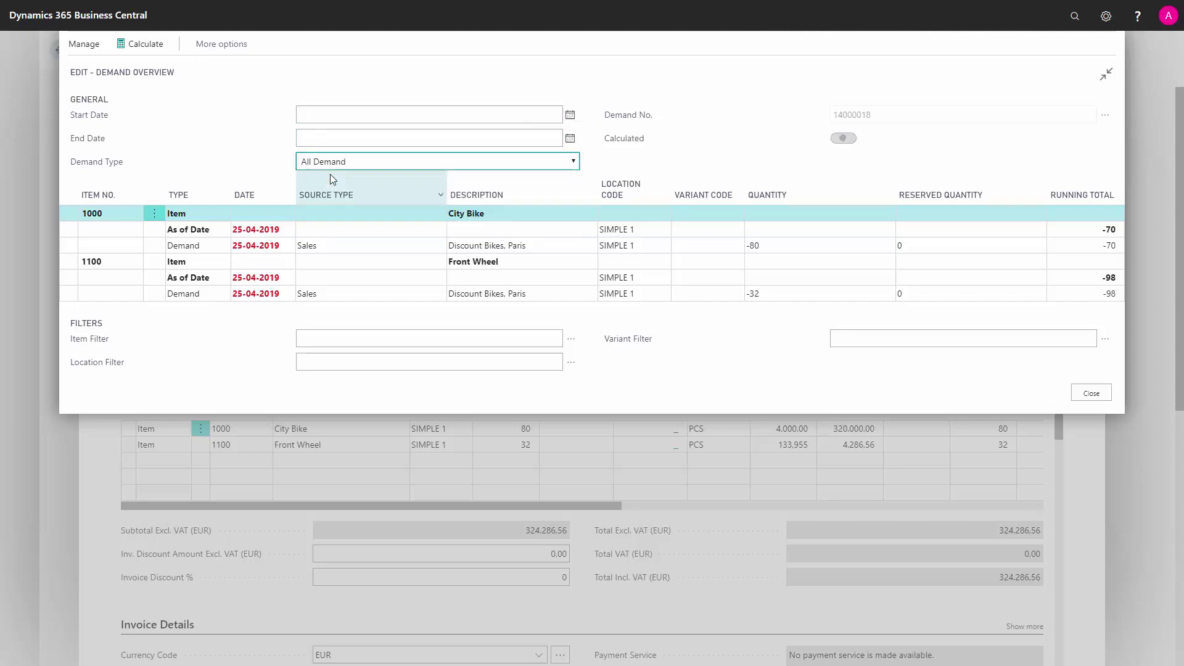
click(139, 53)
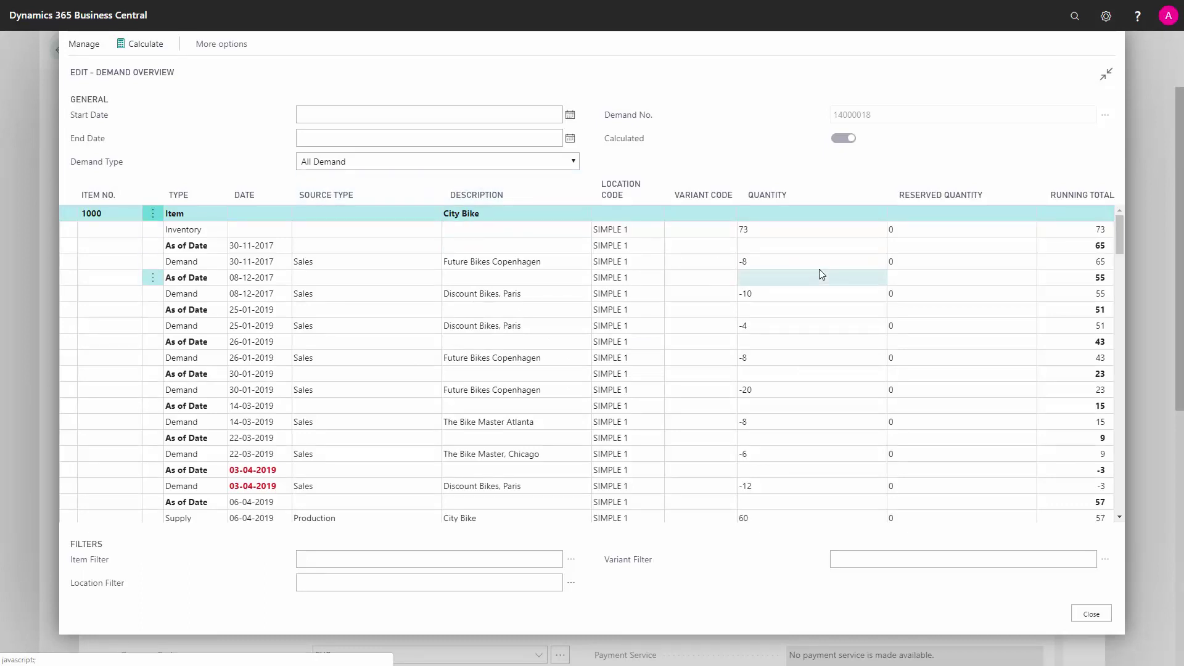
click(1092, 614)
- Launch Sales Order Planning from Actions > Plan and select the City Bike line (-90 available)
click(637, 117)
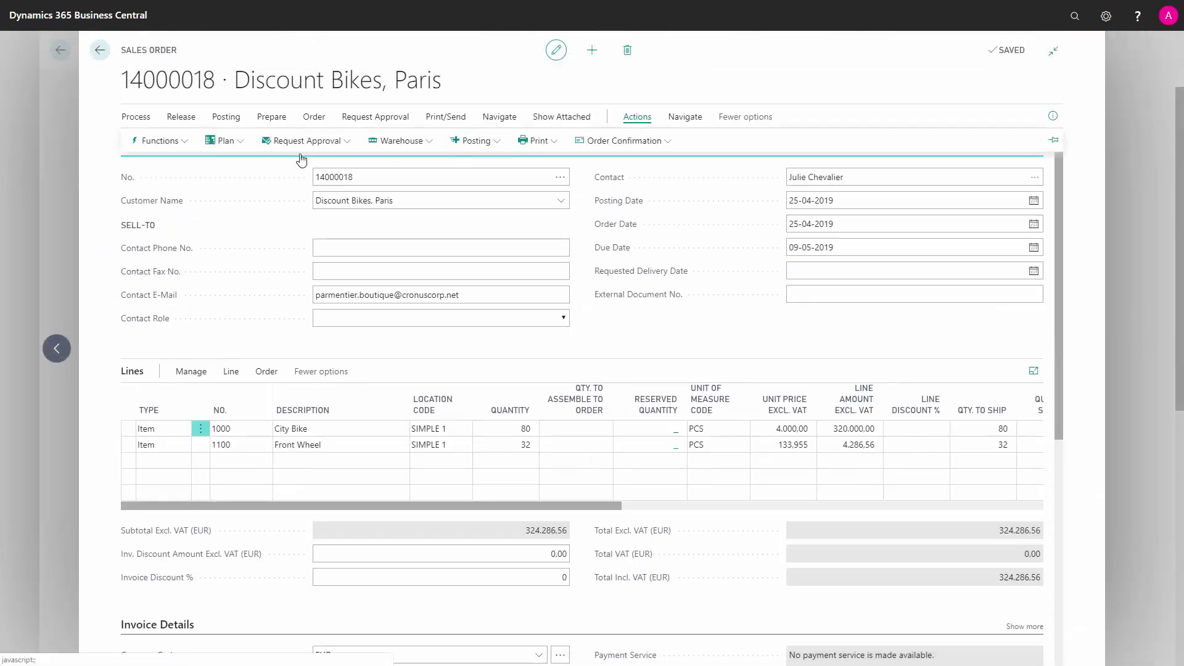
click(226, 142)
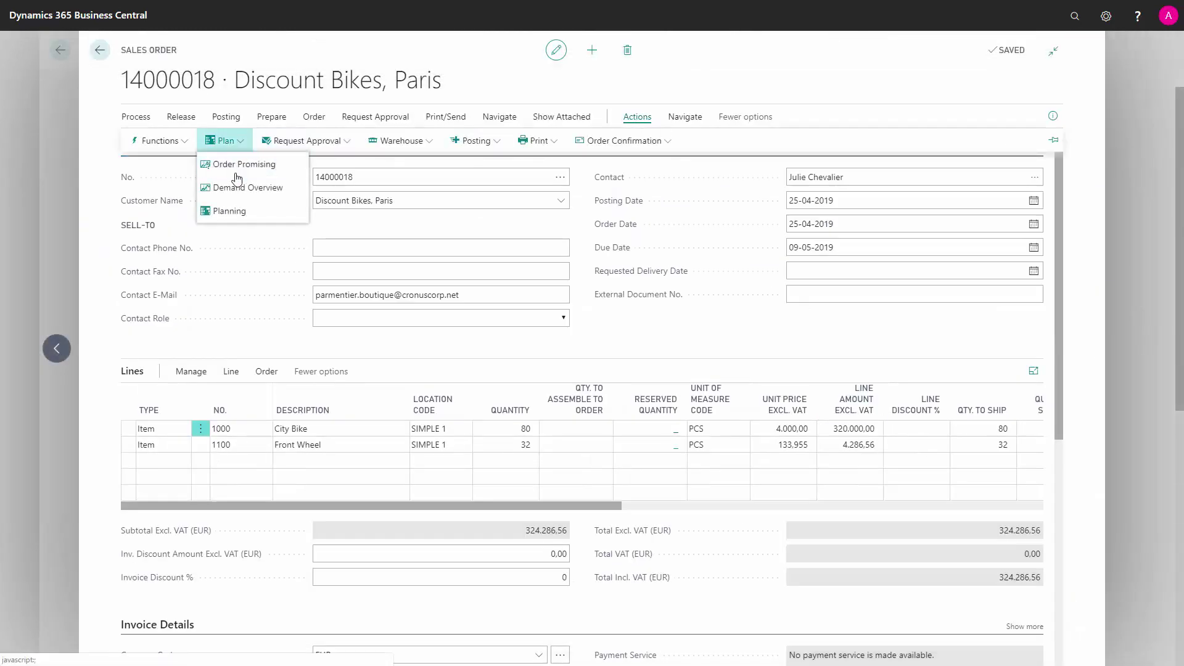
click(229, 212)
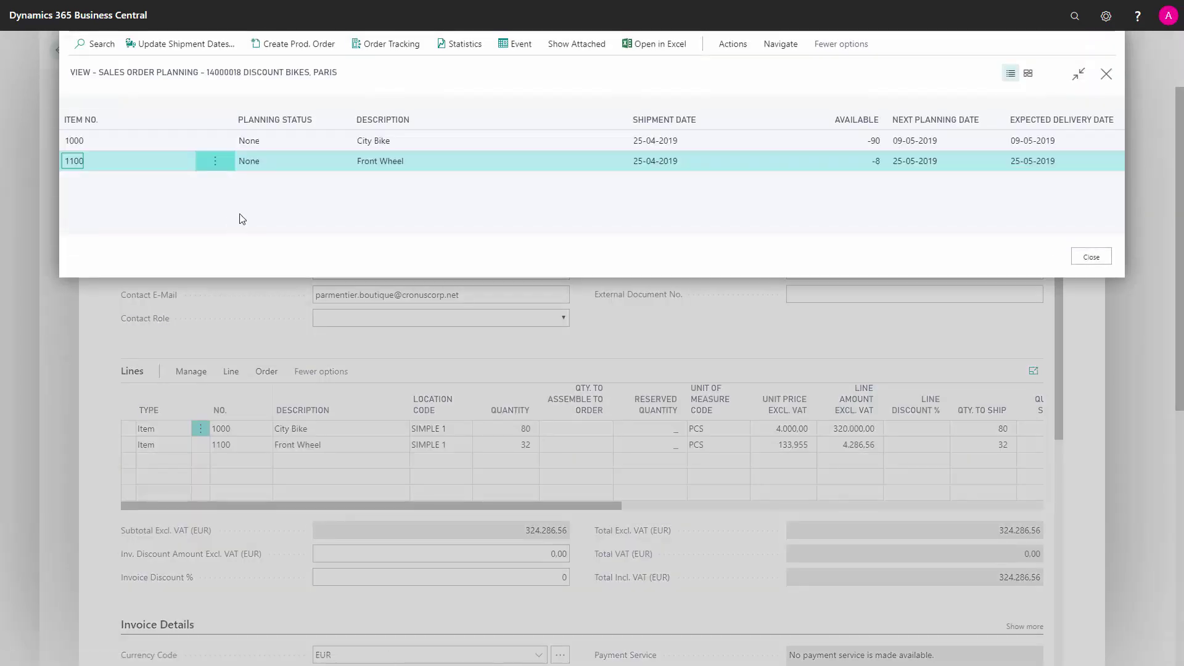
click(426, 141)
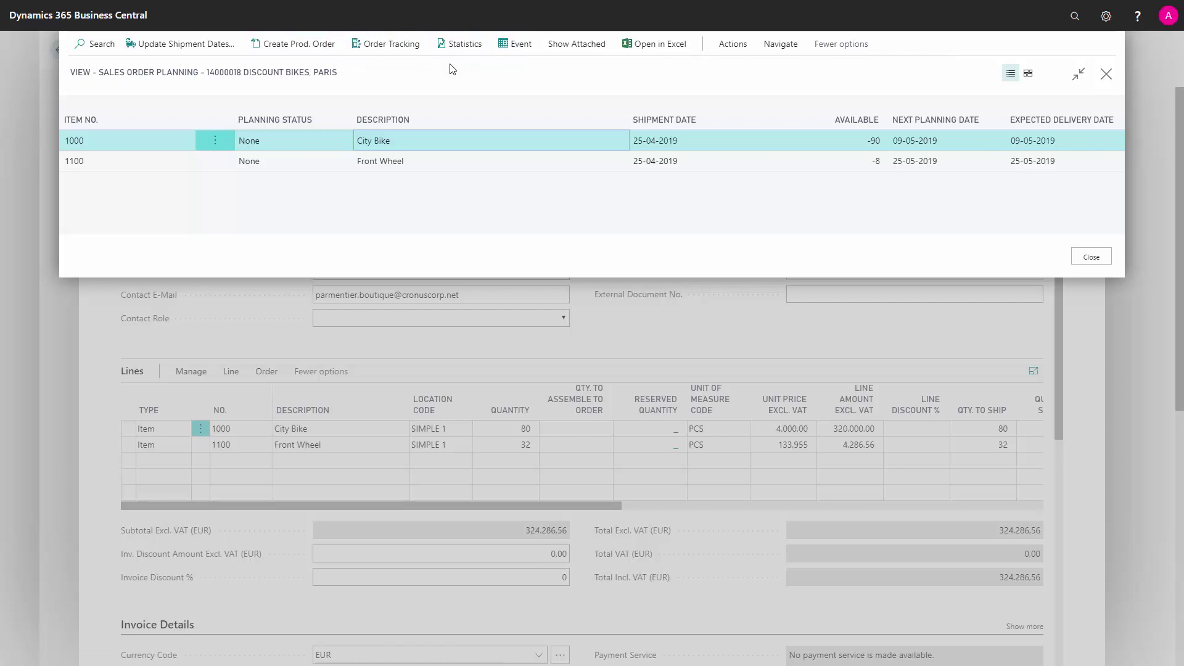
- Show City Bike's Item Availability by Event through to its final balance of -89
click(516, 47)
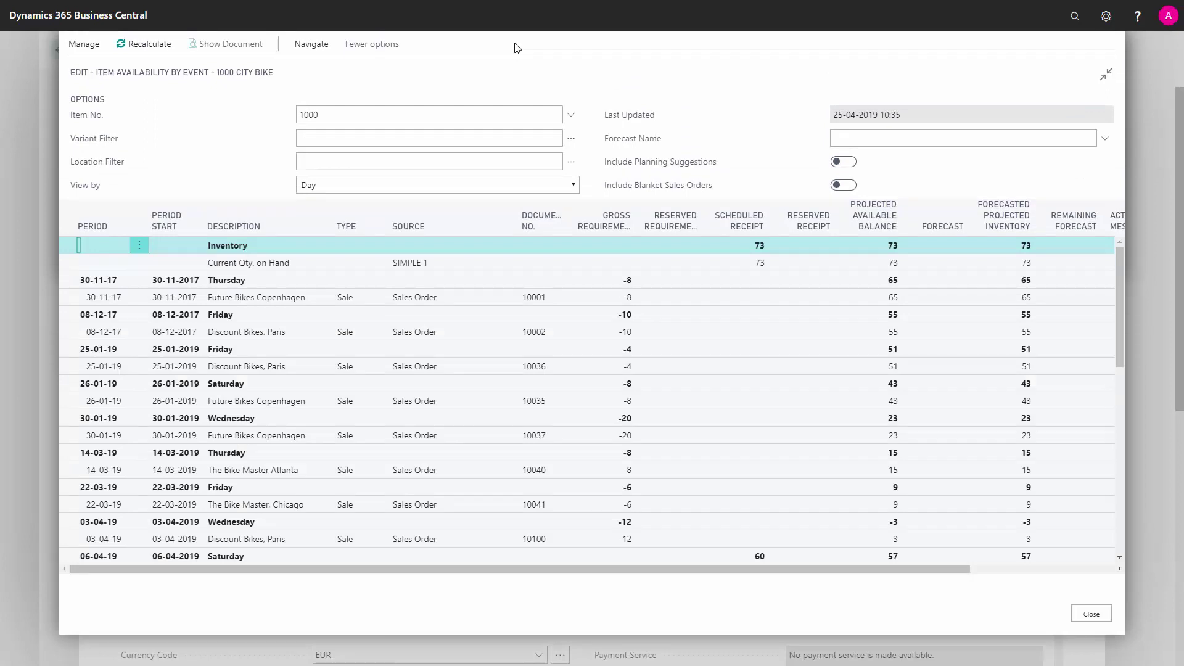
click(356, 111)
drag(1117, 305, 1111, 491)
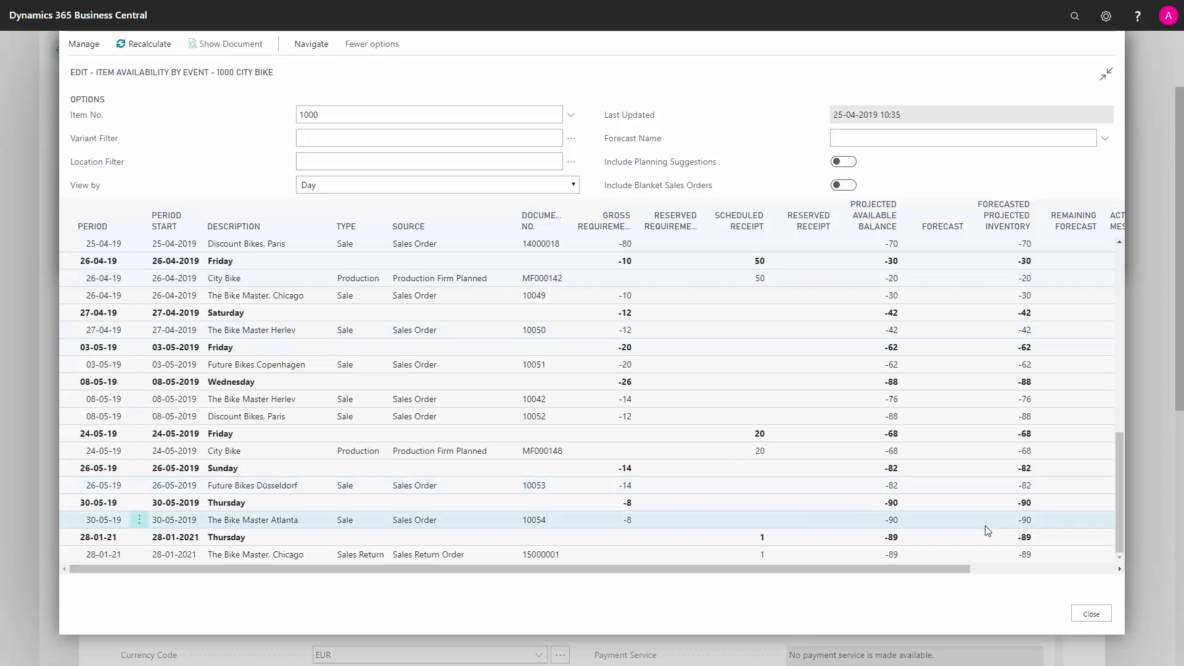
- Close the availability by event view and reselect the City Bike planning line
click(1092, 614)
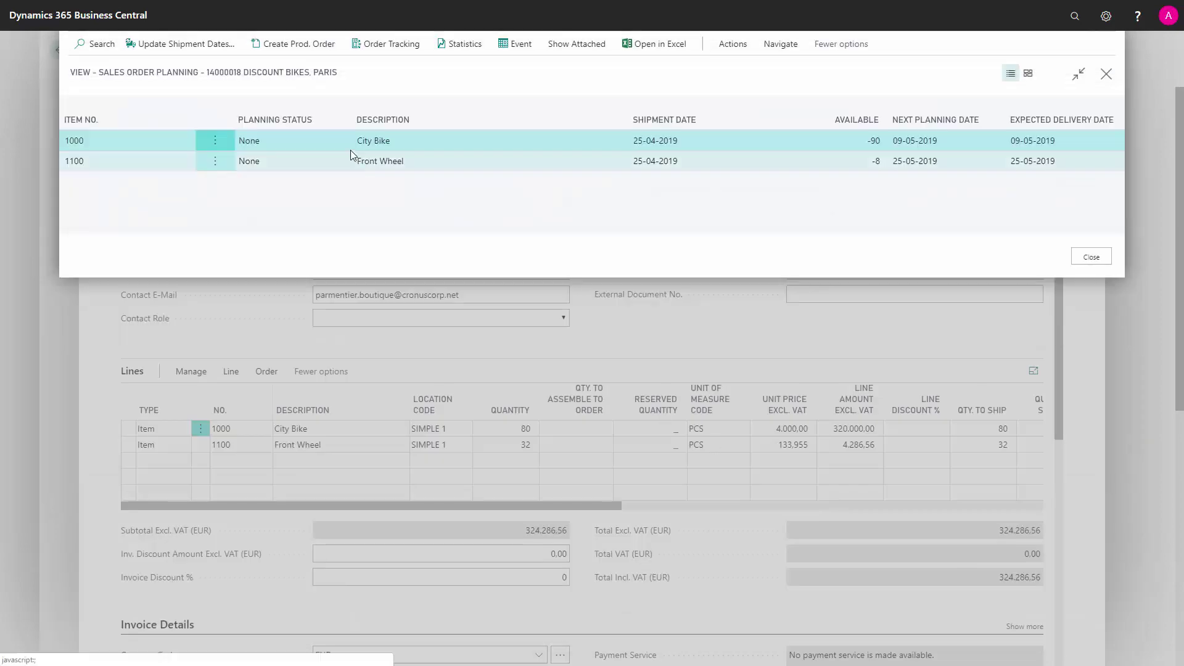
click(395, 161)
click(392, 145)
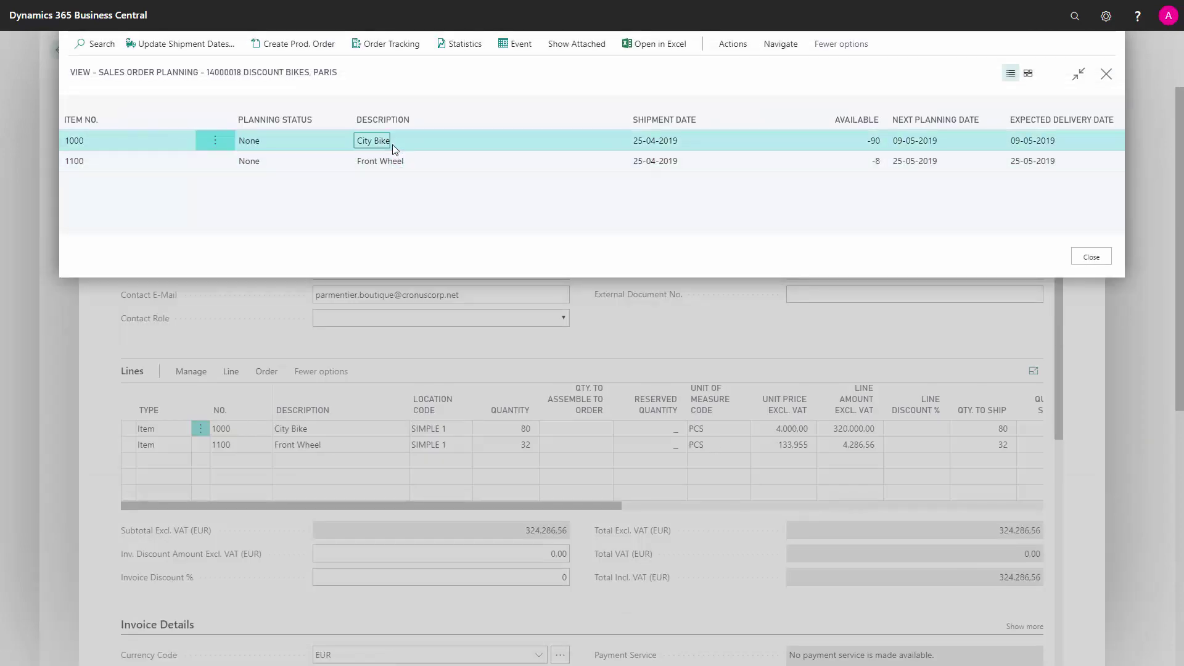